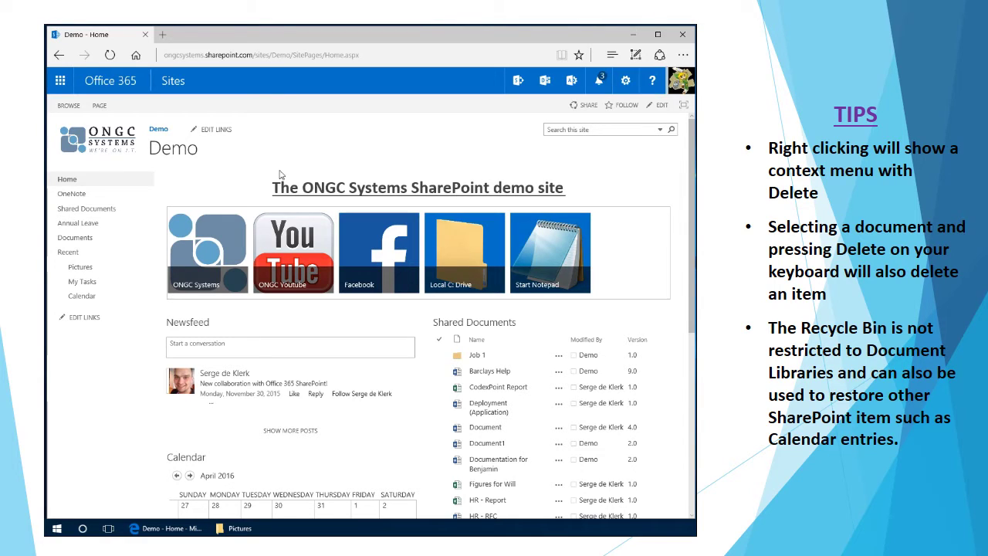
In the Documents library, select Sample Doc 2, HR - Report and Documentation for Benjamin.
{"action": "left_click", "coordinate": [103, 245]}
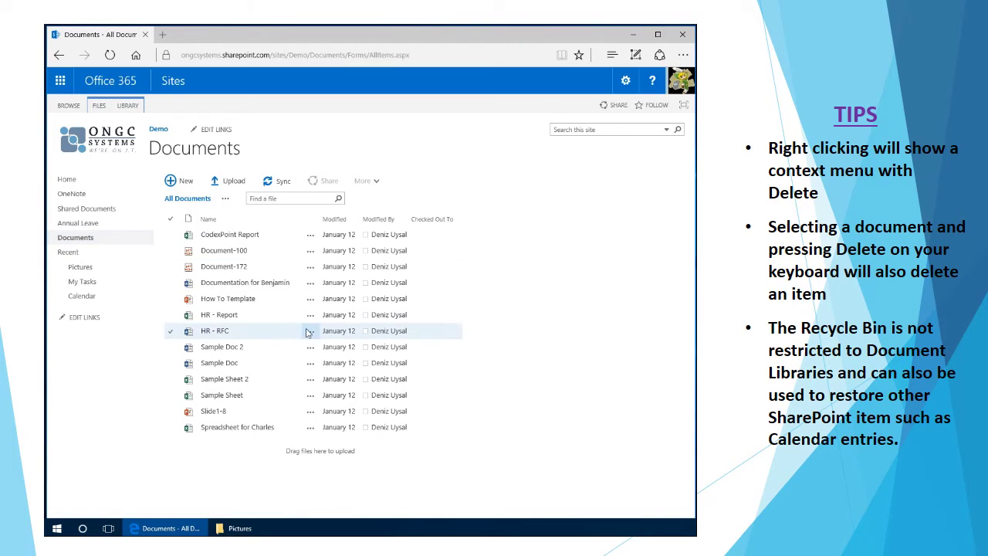
{"action": "left_click", "coordinate": [175, 348]}
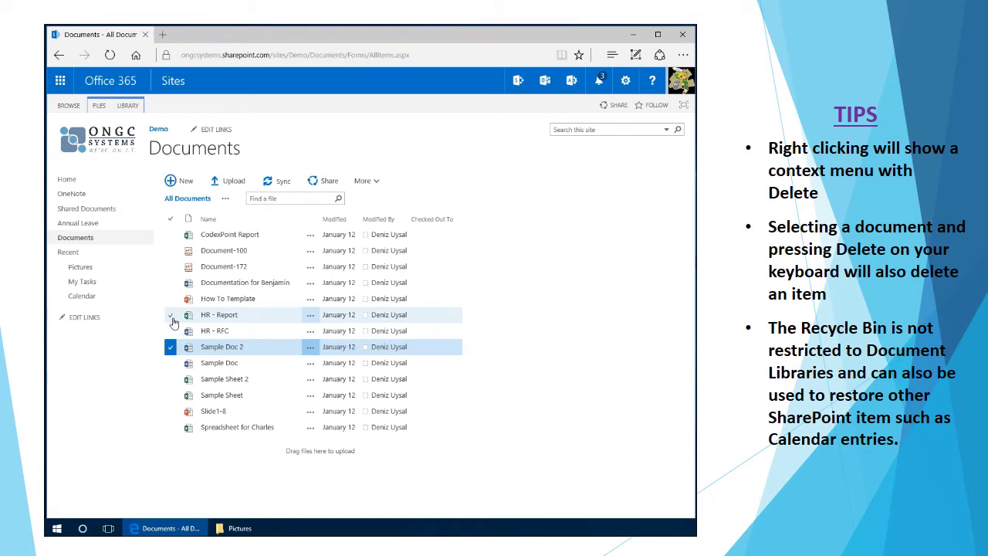
{"action": "left_click", "coordinate": [172, 316]}
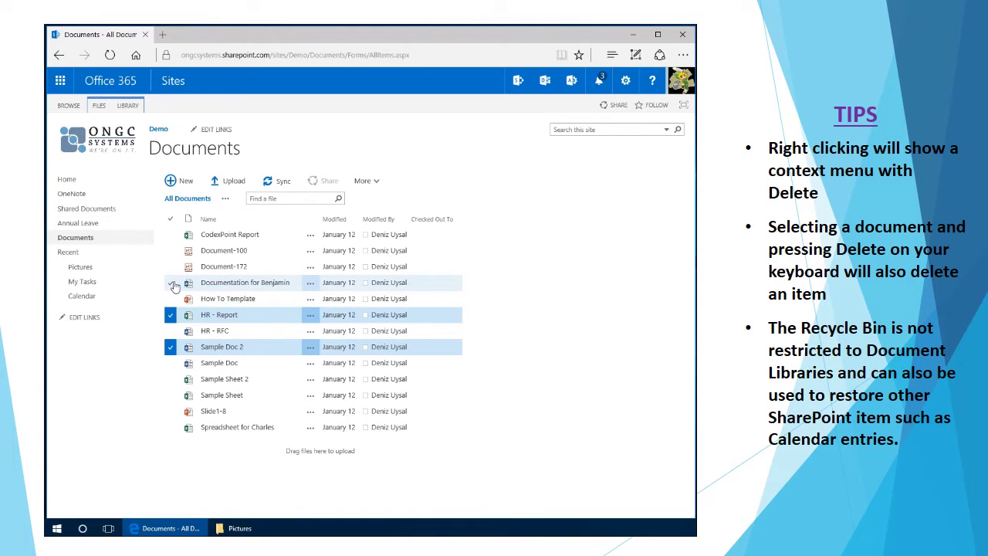
{"action": "left_click", "coordinate": [173, 285]}
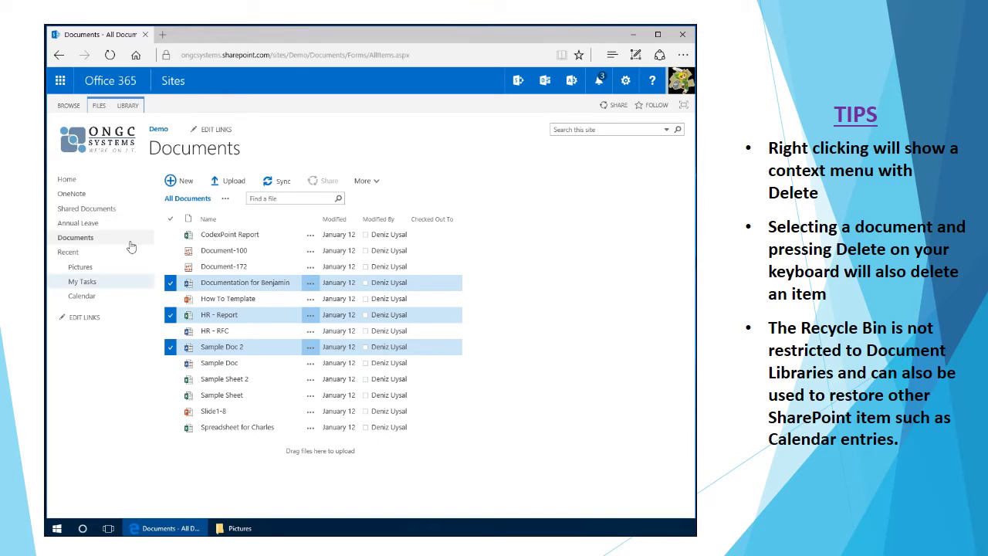
Delete the three selected documents from the FILES ribbon and confirm the prompt.
{"action": "left_click", "coordinate": [100, 106]}
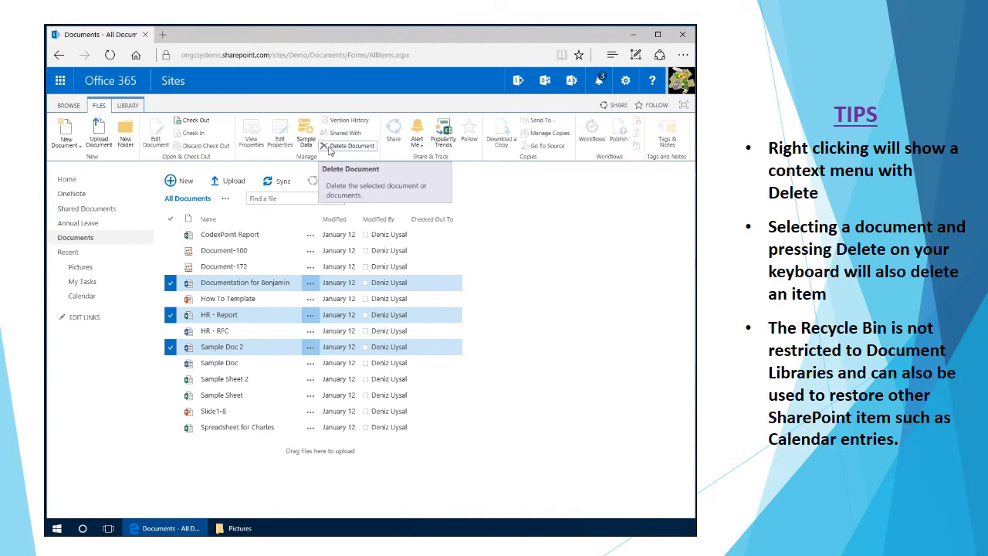
{"action": "left_click", "coordinate": [349, 146]}
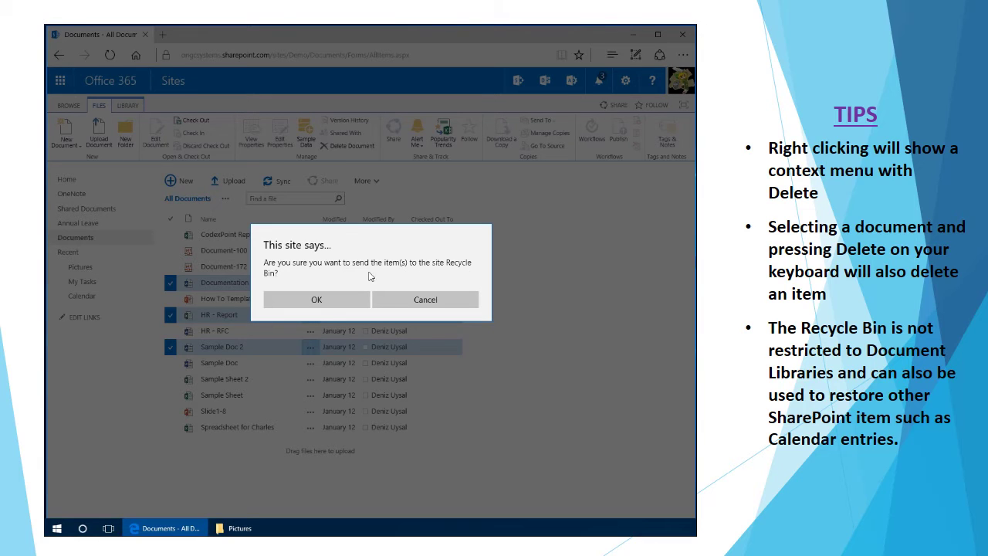
{"action": "left_click", "coordinate": [328, 307]}
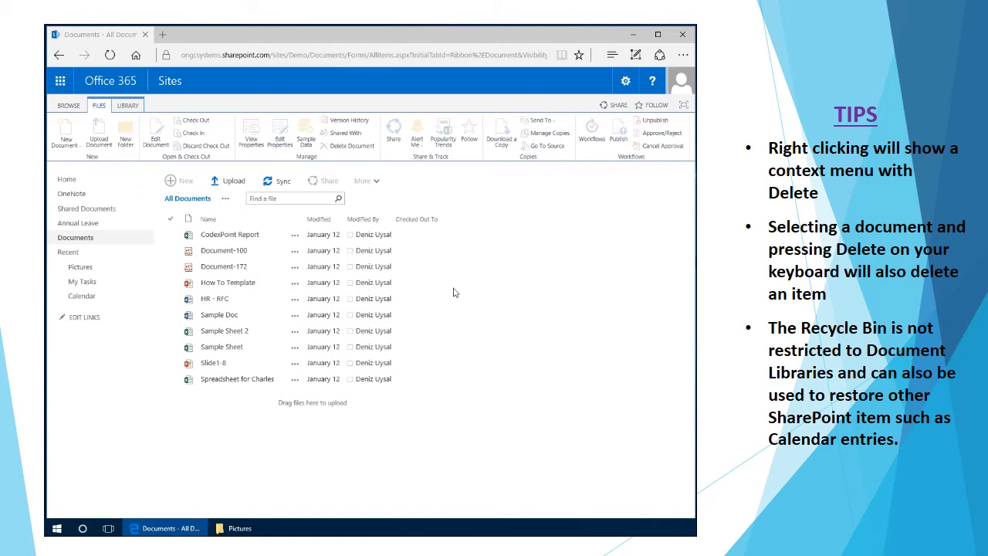
Delete Document-100 through its right-click menu and confirm sending it to the Recycle Bin.
{"action": "left_click", "coordinate": [272, 281]}
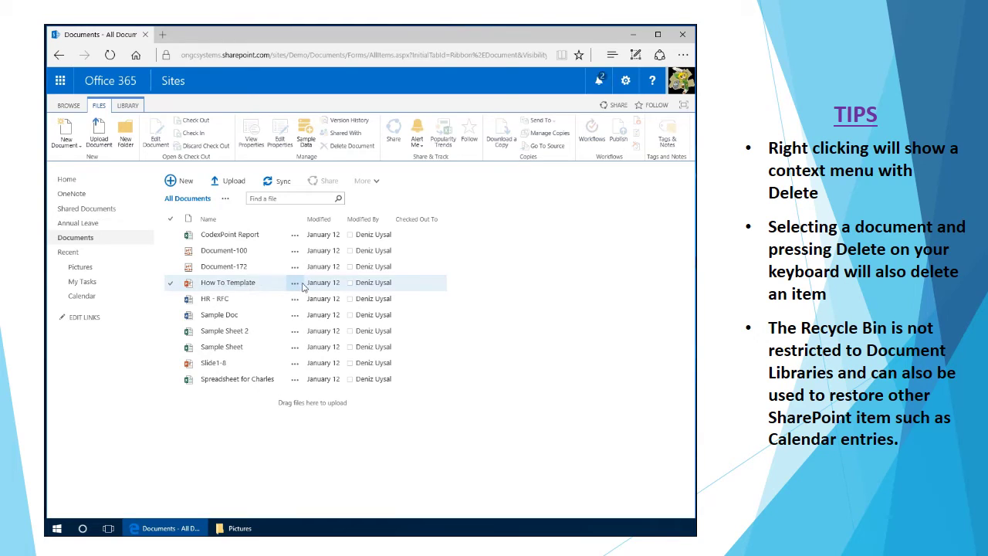
{"action": "left_click", "coordinate": [274, 270]}
{"action": "left_click", "coordinate": [254, 254]}
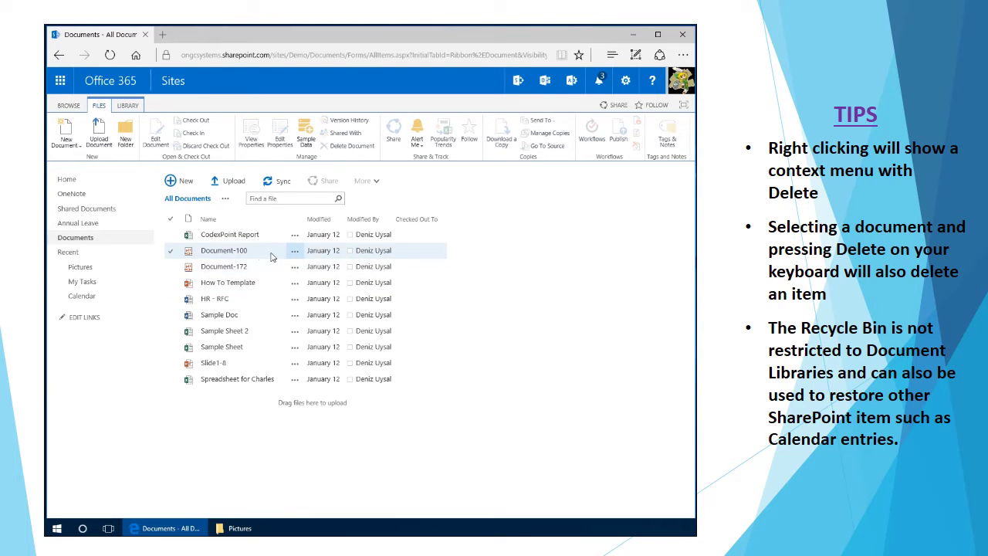
{"action": "right_click", "coordinate": [253, 256]}
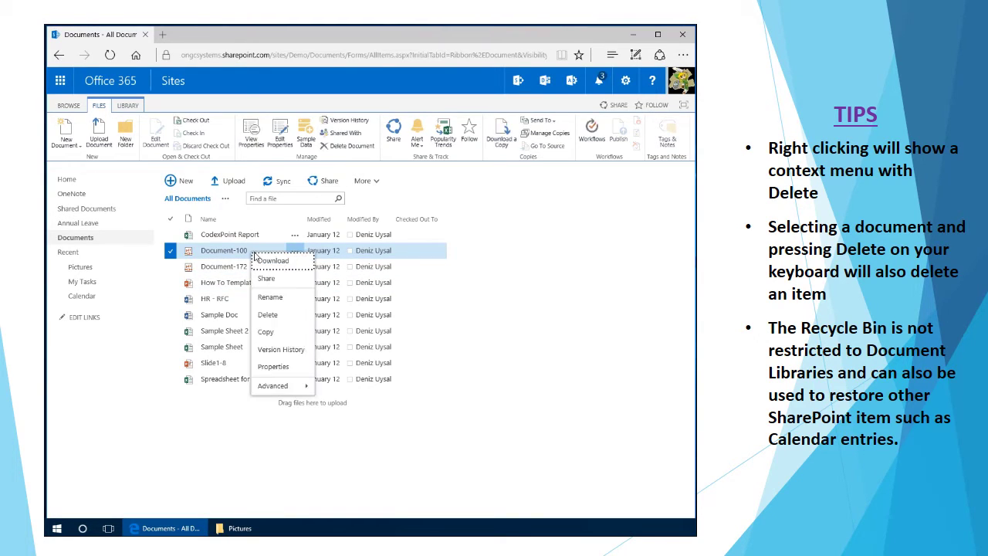
{"action": "left_click", "coordinate": [275, 319]}
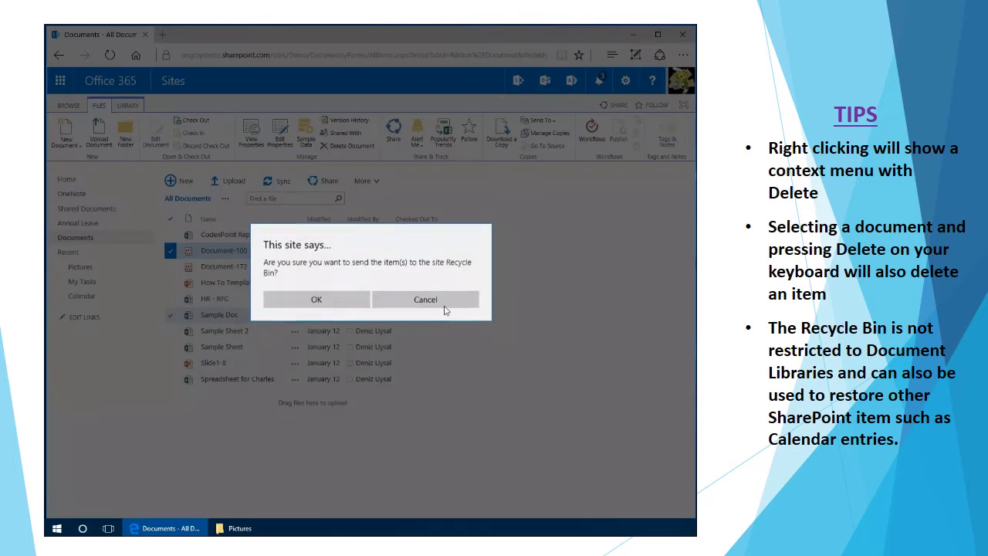
{"action": "left_click", "coordinate": [359, 307]}
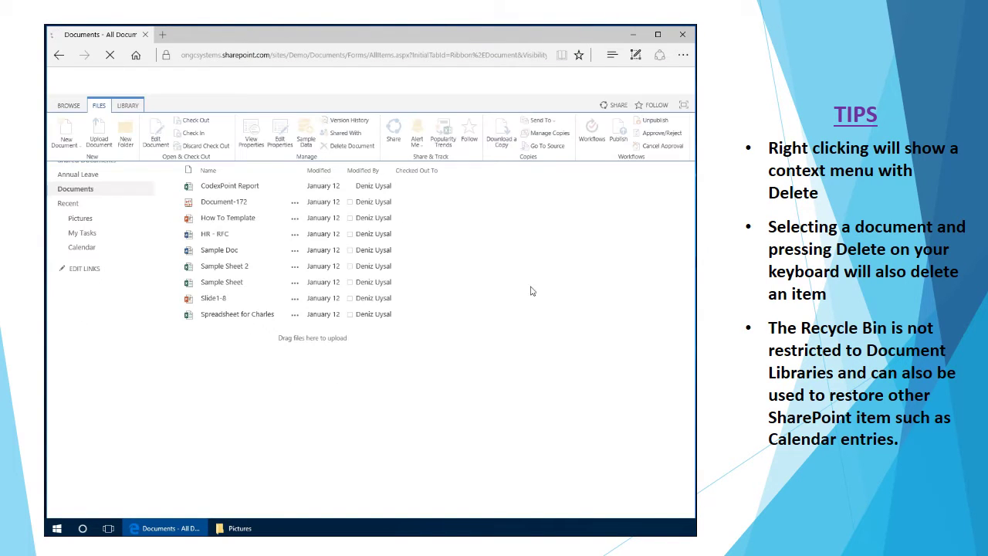
Select Spreadsheet for Charles, delete it with the Delete key and confirm.
{"action": "left_click", "coordinate": [170, 282]}
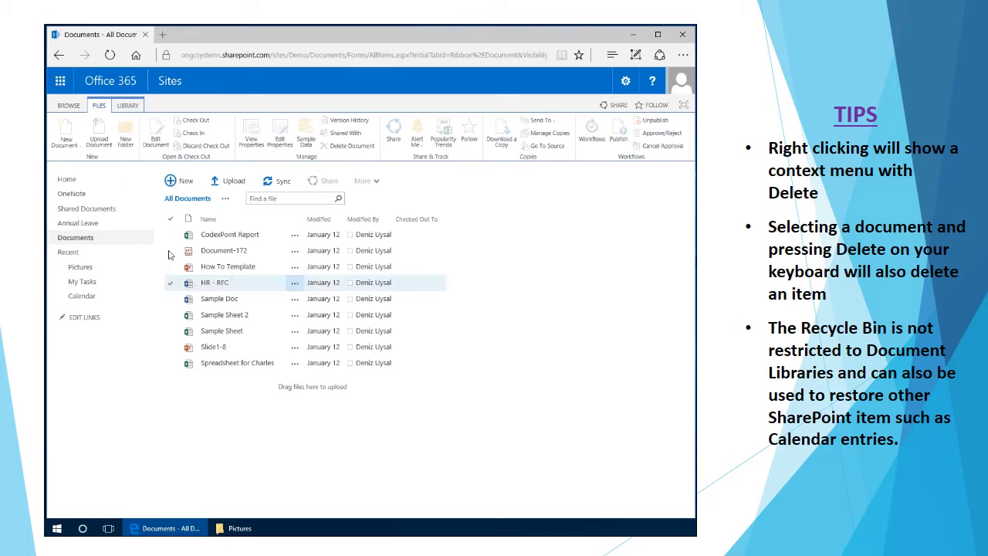
{"action": "left_click", "coordinate": [170, 363]}
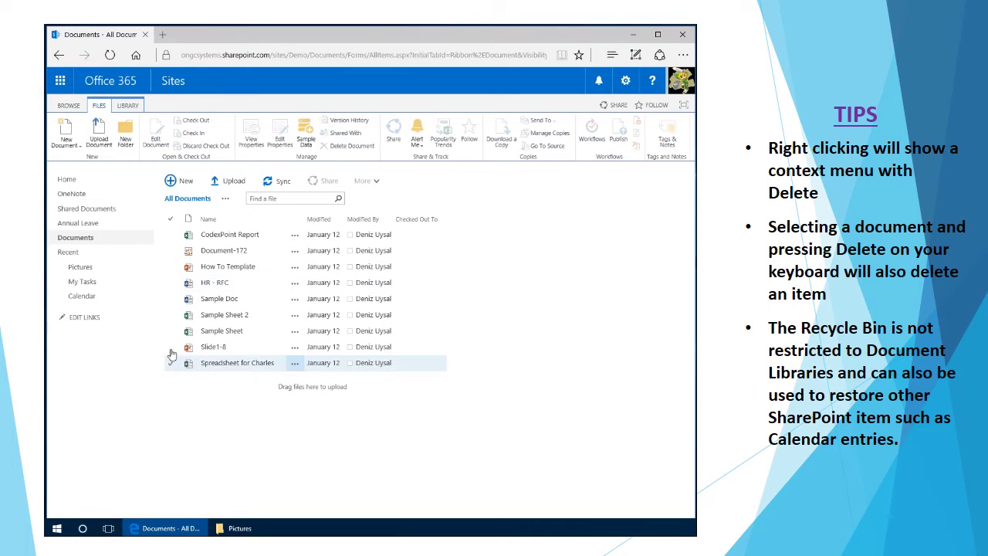
{"action": "left_click", "coordinate": [171, 362]}
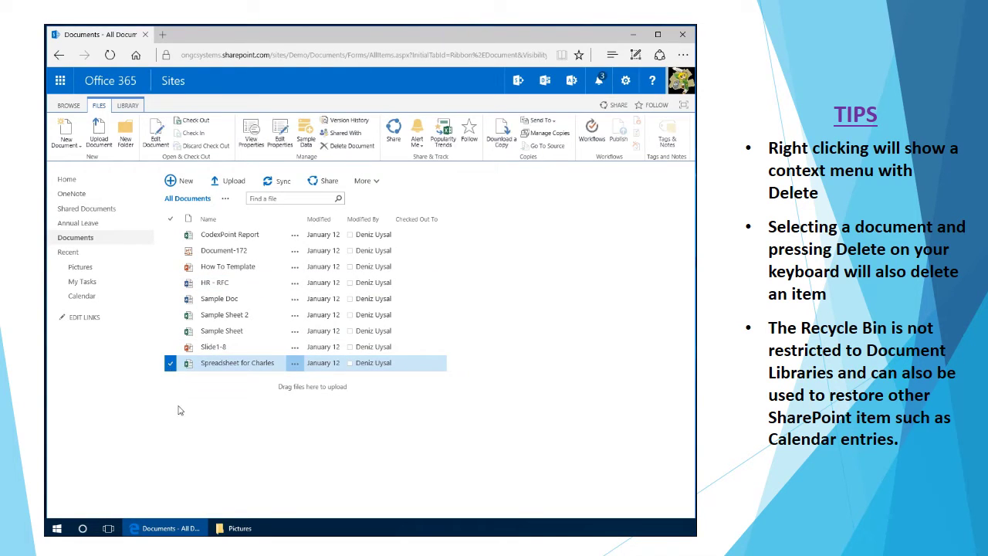
{"action": "key", "text": "Delete"}
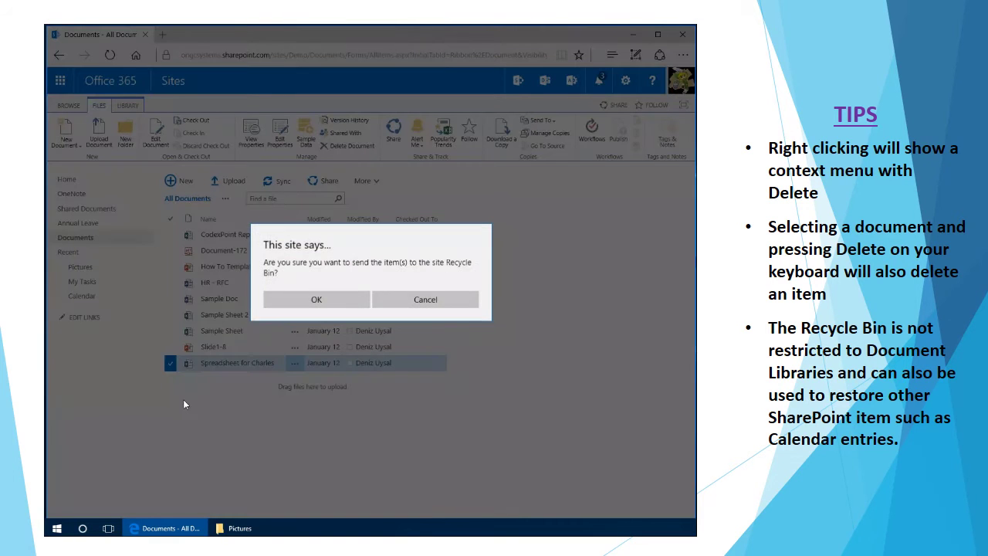
{"action": "left_click", "coordinate": [303, 306]}
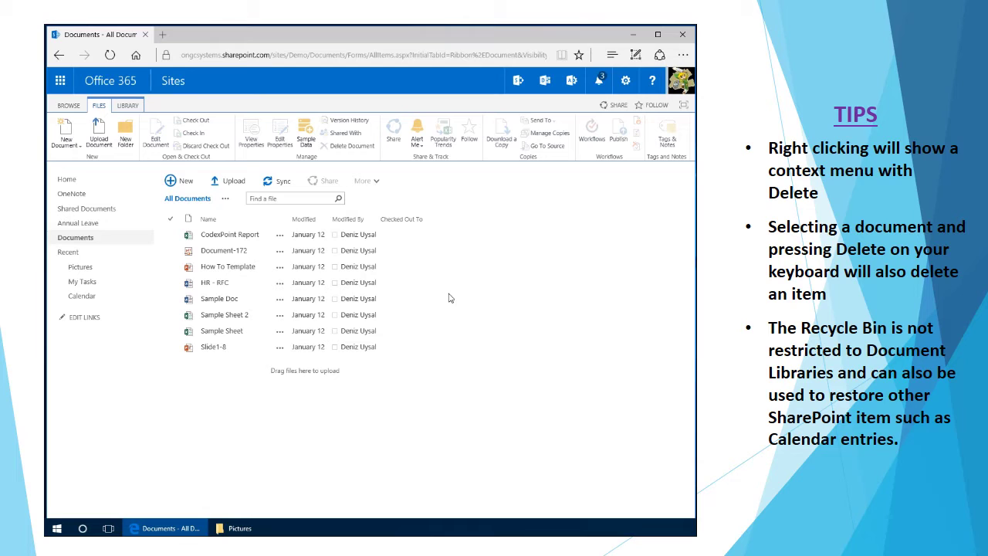
Return to the BROWSE view and go to Site contents from the gear Settings menu.
{"action": "left_click", "coordinate": [69, 105]}
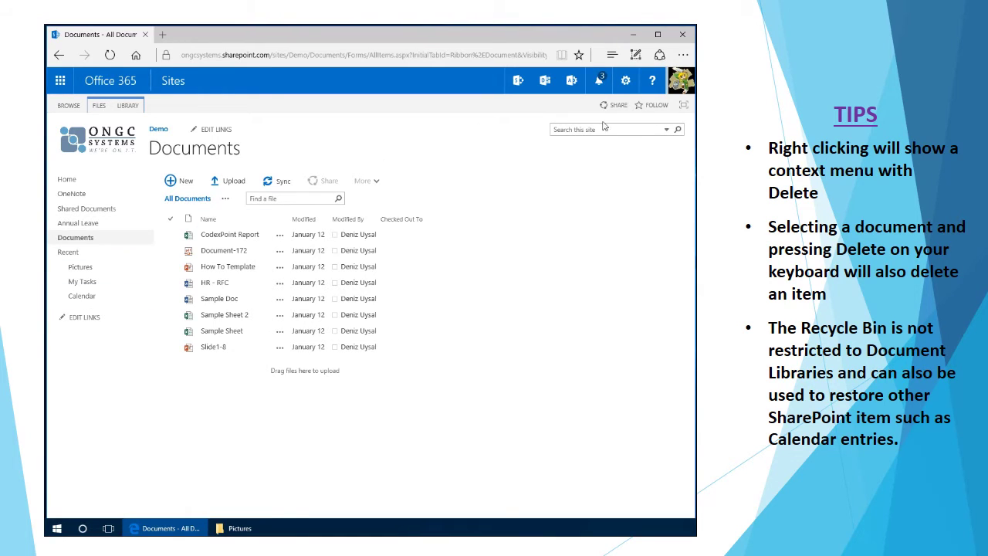
{"action": "left_click", "coordinate": [626, 83]}
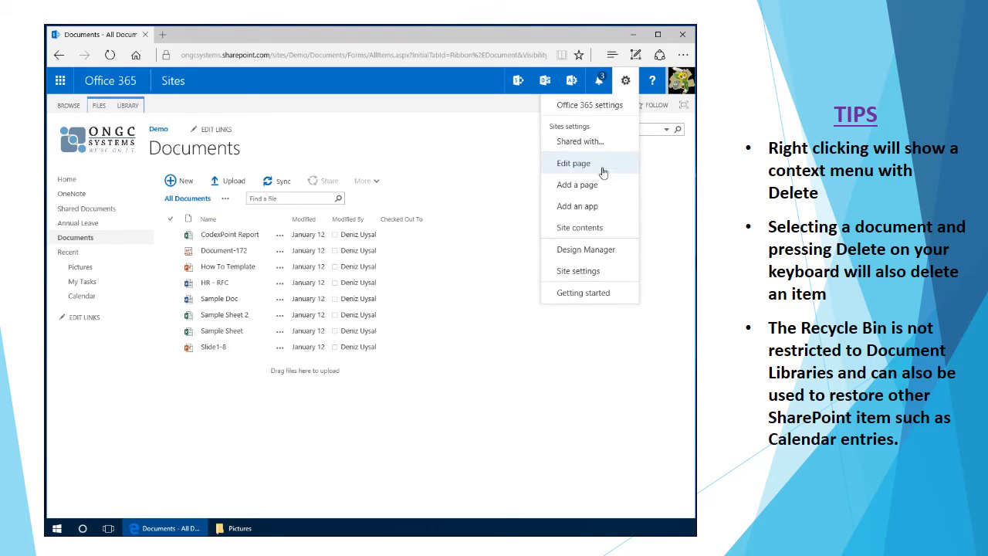
{"action": "left_click", "coordinate": [599, 229]}
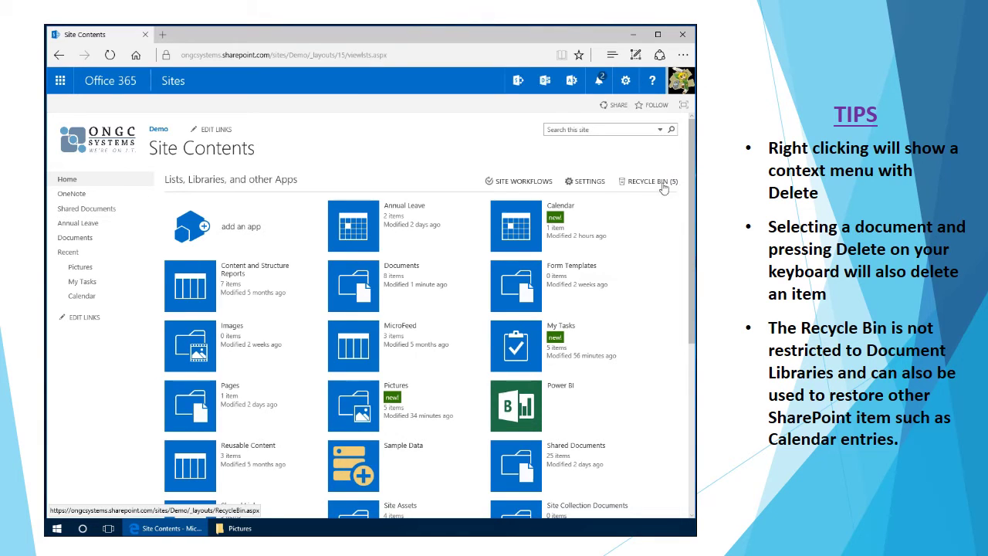
Open the Recycle Bin (5 items) and select all five deleted documents.
{"action": "left_click", "coordinate": [632, 183]}
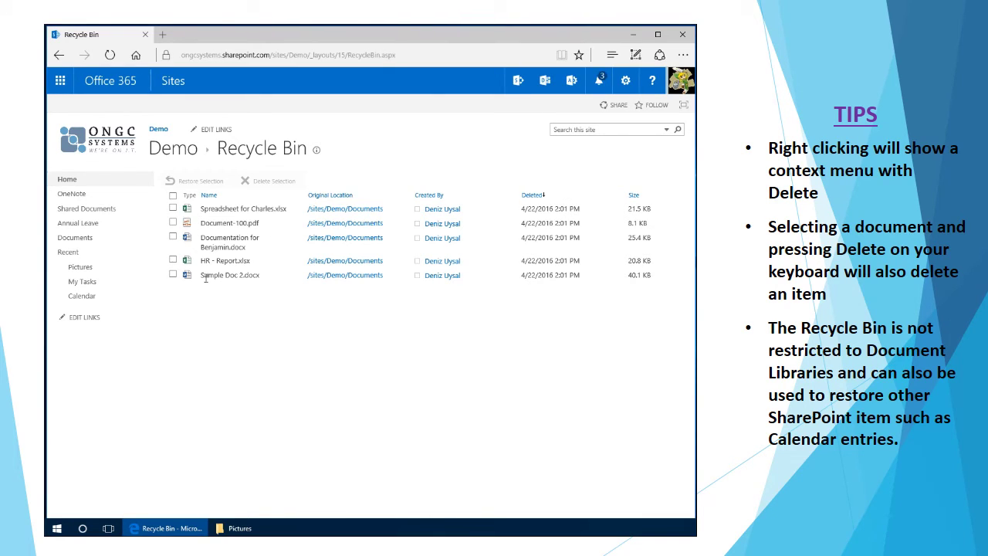
{"action": "left_click", "coordinate": [173, 223]}
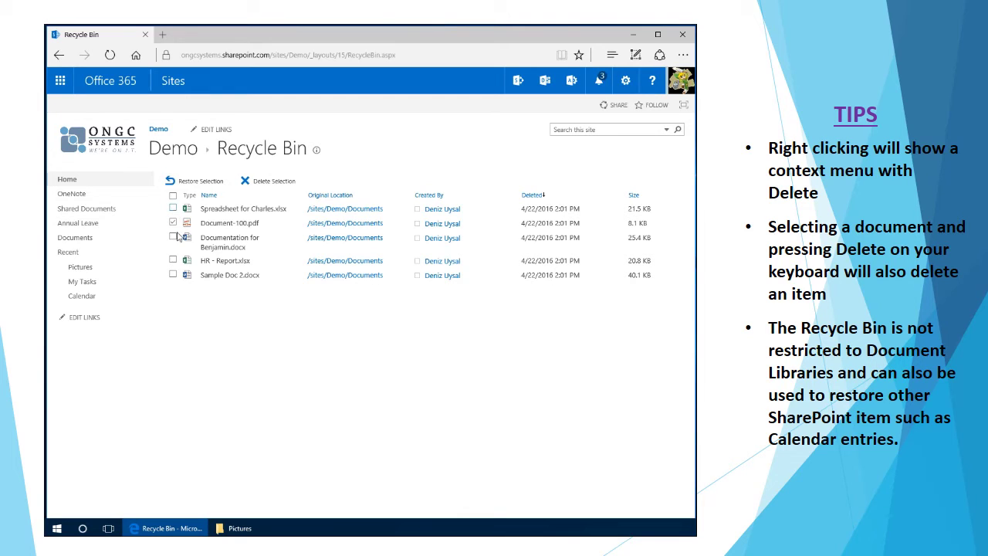
{"action": "left_click", "coordinate": [173, 237]}
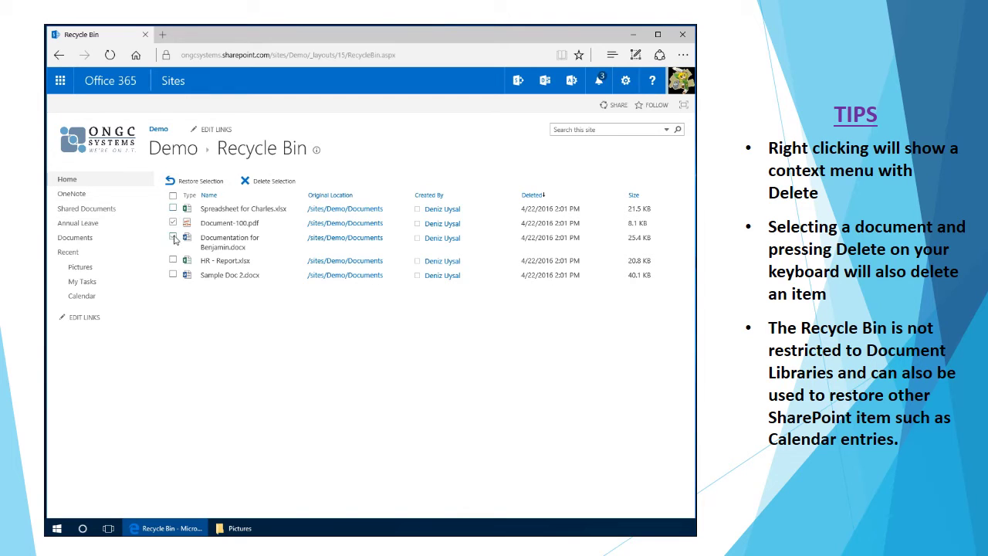
{"action": "left_click", "coordinate": [173, 196]}
Restore the five selected documents with Restore Selection and confirm with OK.
{"action": "left_click", "coordinate": [176, 183]}
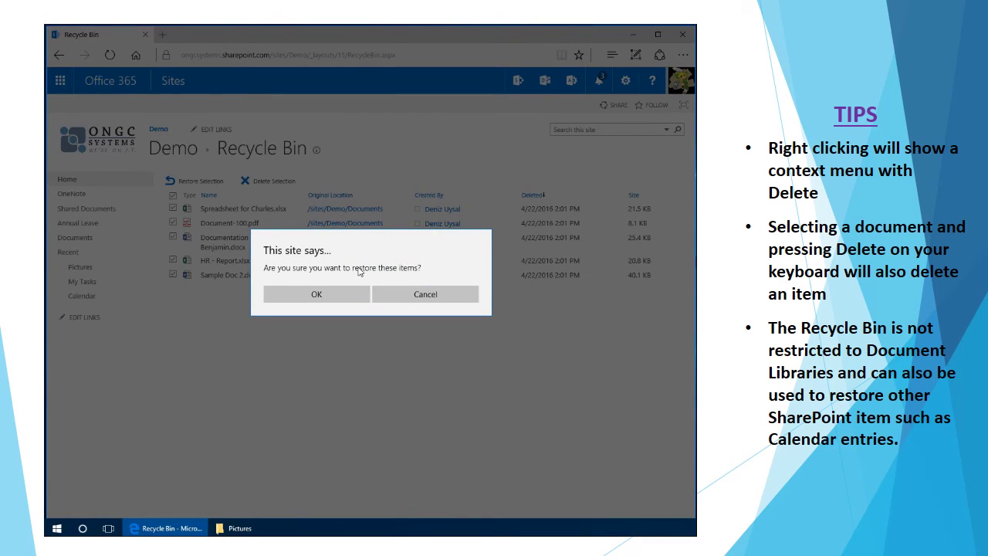
{"action": "left_click", "coordinate": [325, 295]}
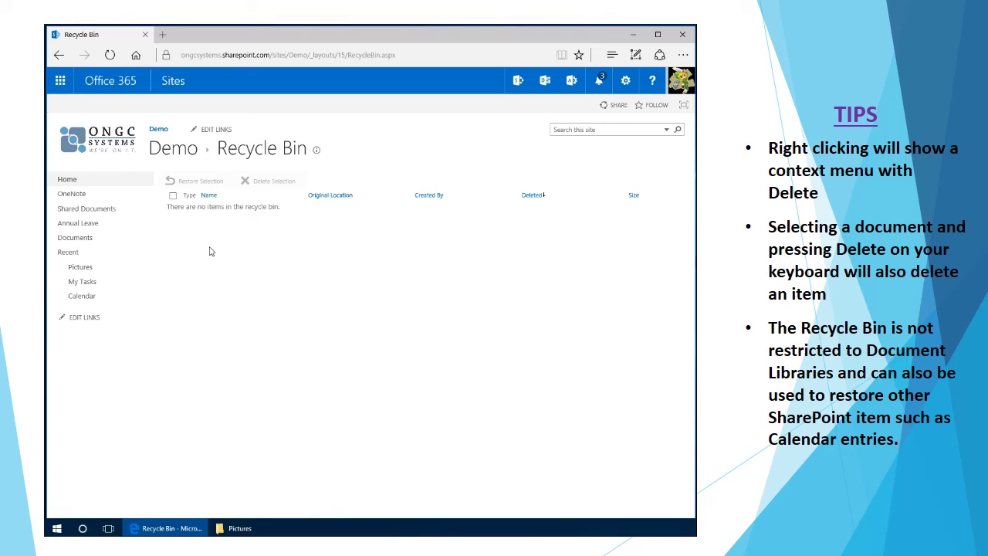
Go back to the Documents library and check restored files like Document-100 among the thirteen listed.
{"action": "left_click", "coordinate": [91, 238]}
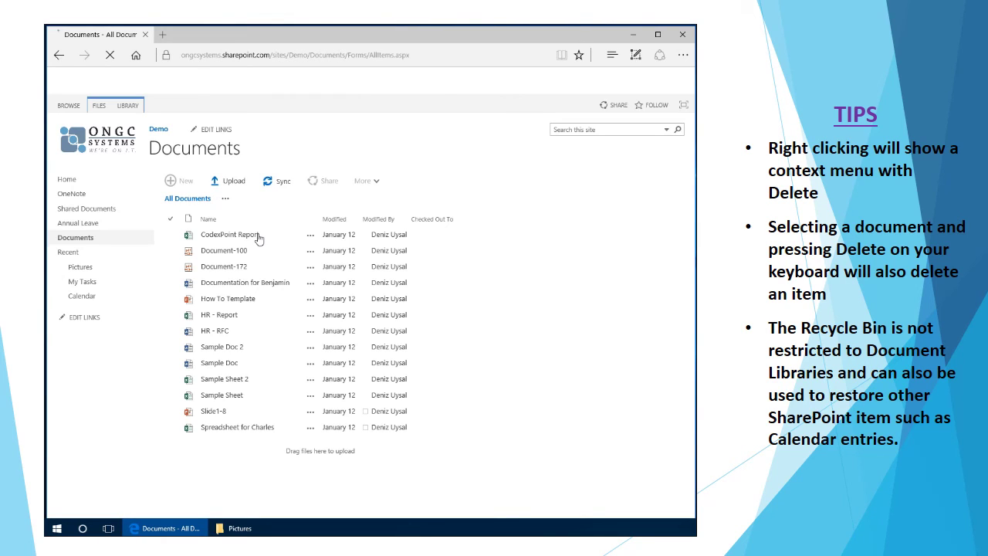
{"action": "left_click", "coordinate": [250, 236]}
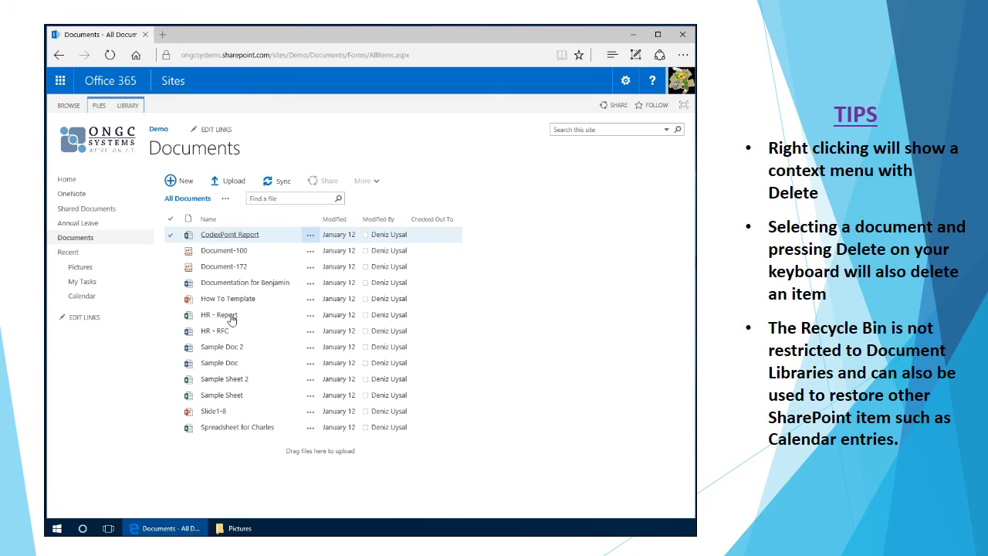
{"action": "left_click", "coordinate": [224, 255]}
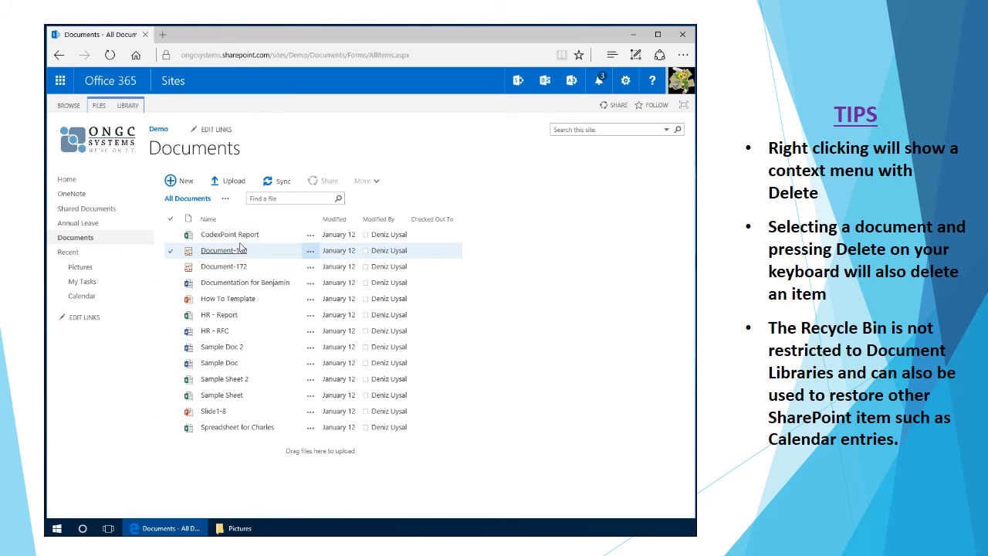
{"action": "left_click", "coordinate": [359, 234]}
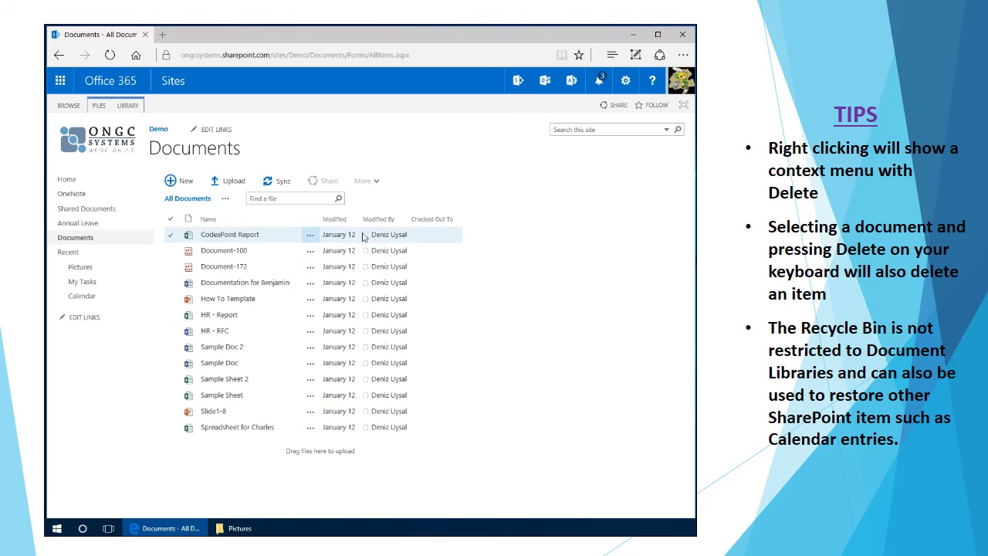
{"action": "left_click", "coordinate": [424, 379]}
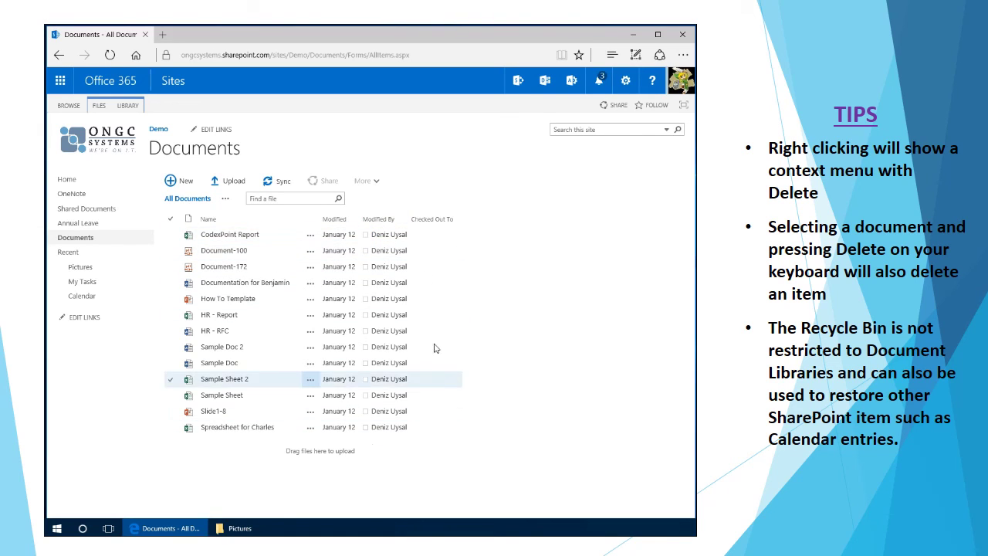
{"action": "left_click", "coordinate": [385, 202]}
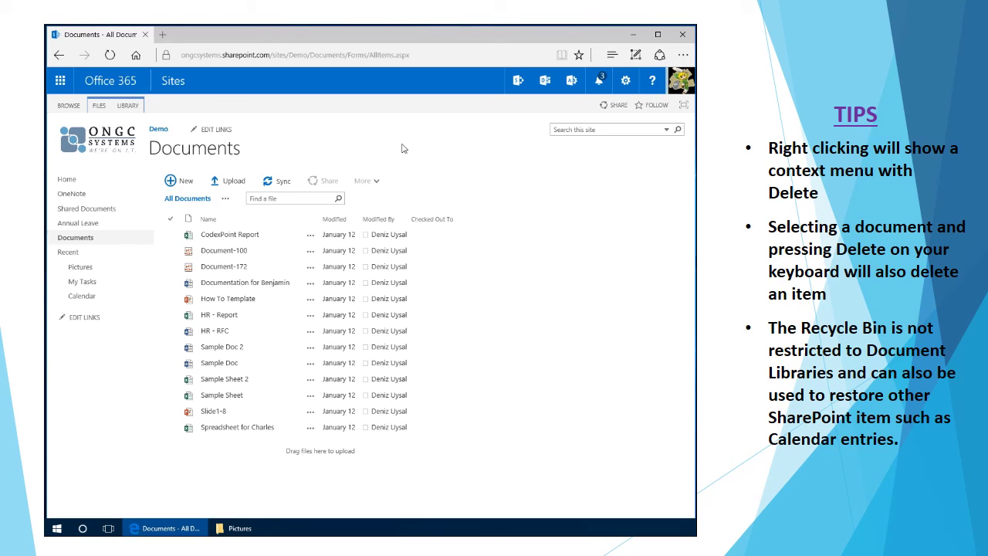